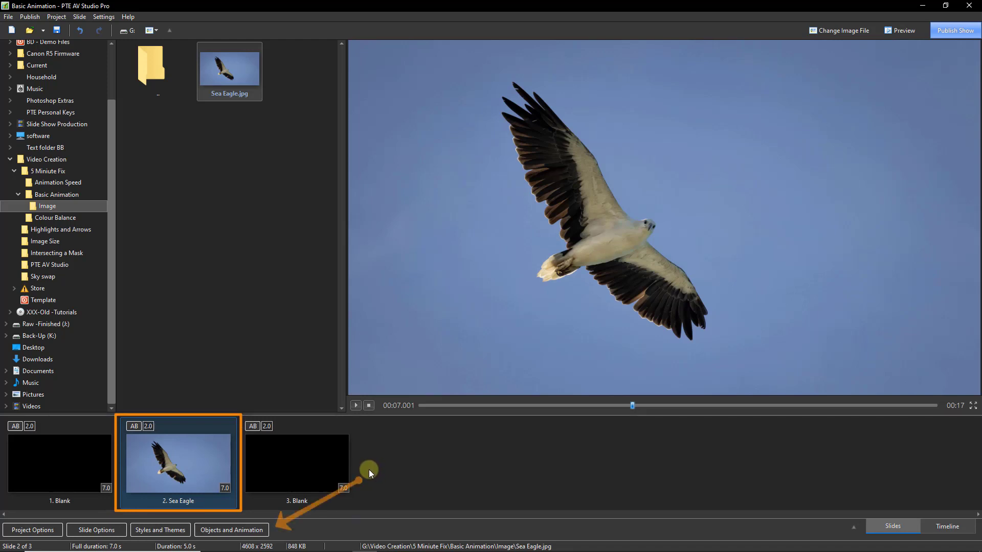
Open the Sea Eagle slide in Objects and Animation, showing its single 0.000 keyframe.
left_click(213, 527)
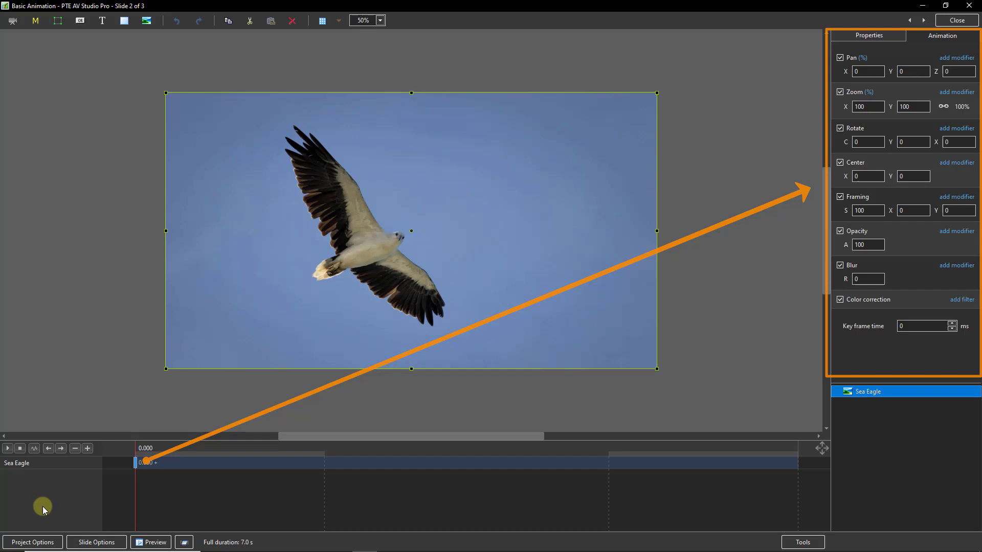
left_click(43, 504)
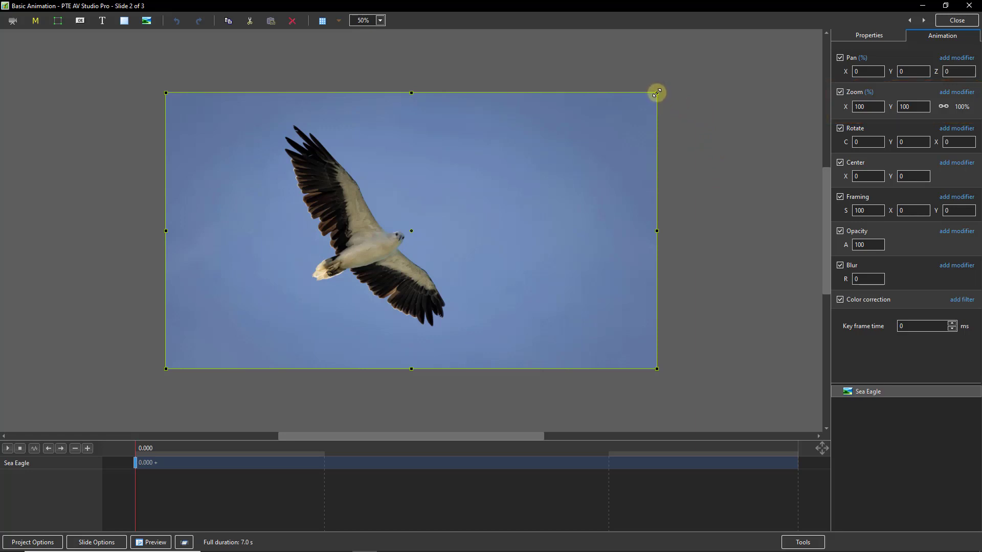
Enlarge the Sea Eagle image to 124.792% zoom at the 0.000 keyframe.
left_click_drag(657, 93, 718, 58)
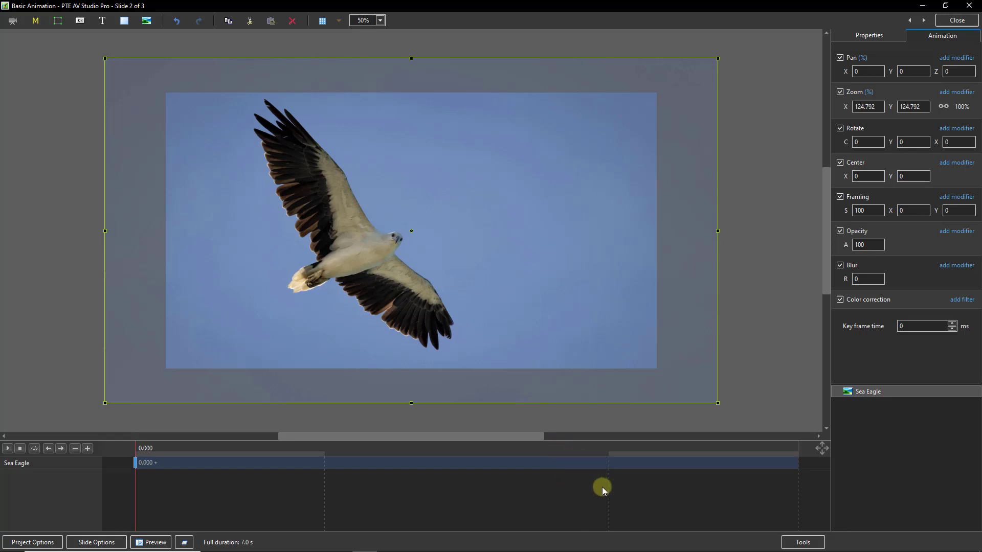
Add a second keyframe at 7.000 s with Zoom enabled and reset to 100%.
right_click(591, 466)
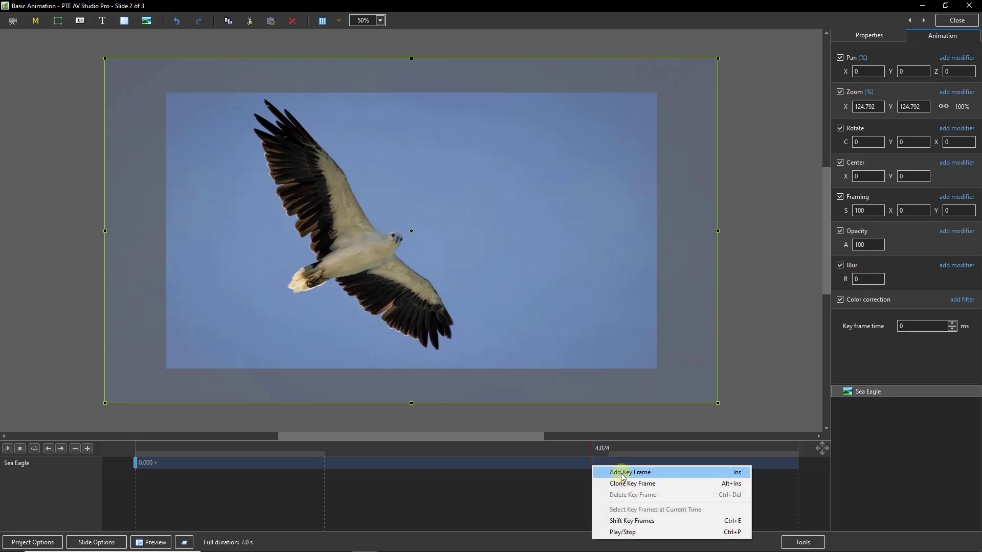
left_click(736, 472)
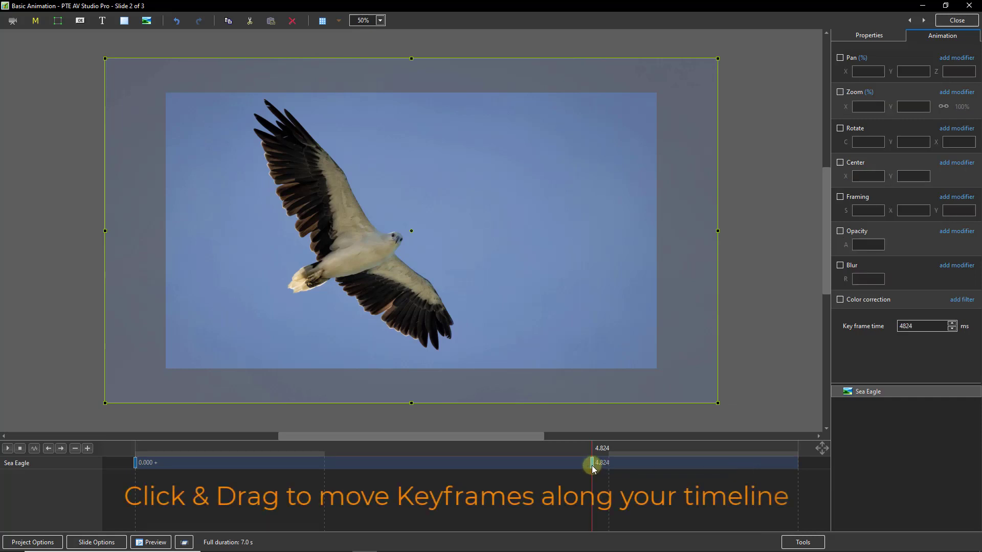
left_click_drag(592, 466, 799, 468)
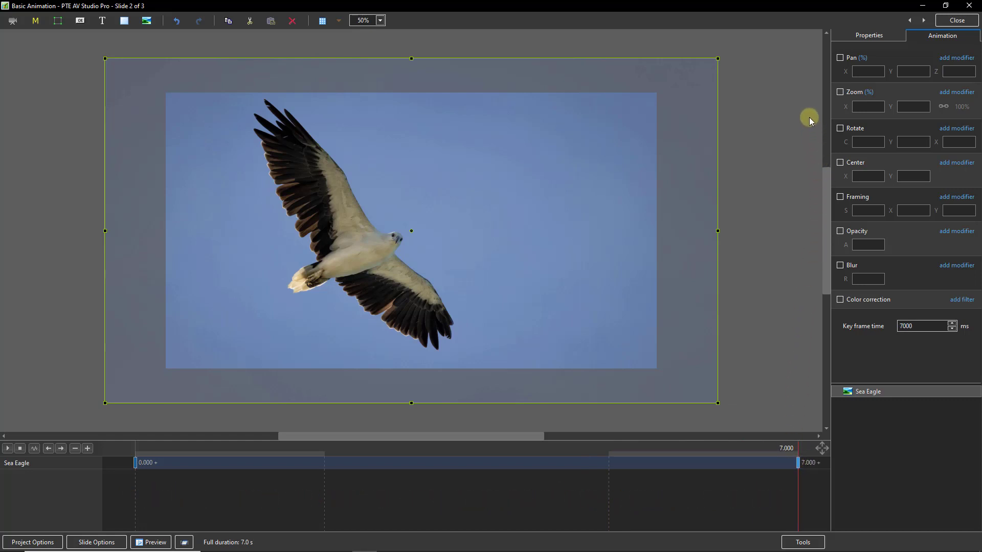
left_click(840, 92)
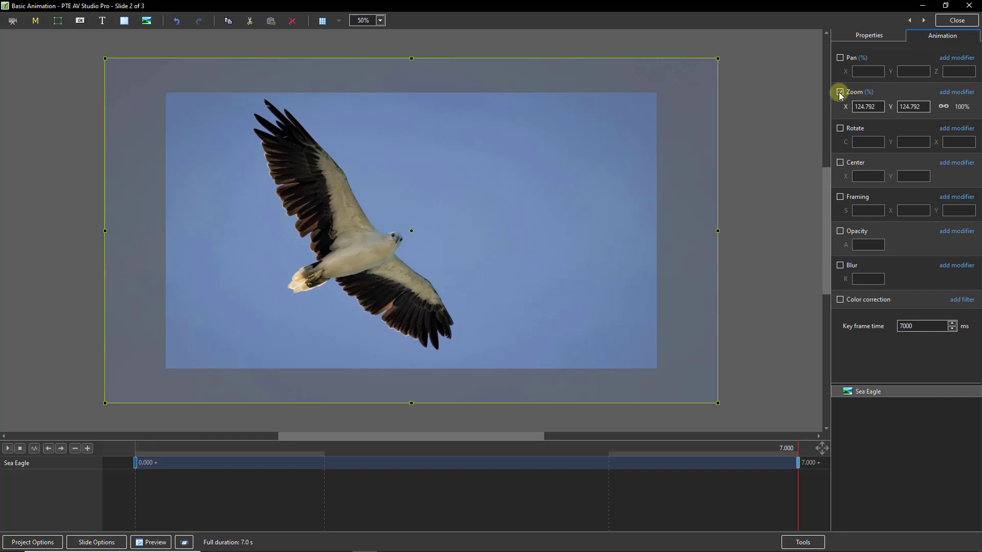
left_click(866, 111)
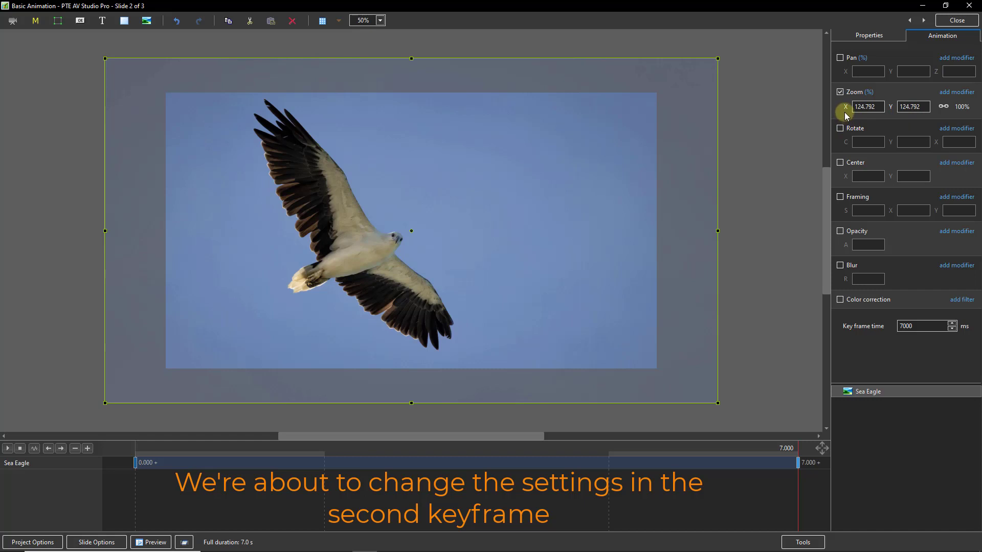
double_click(889, 106)
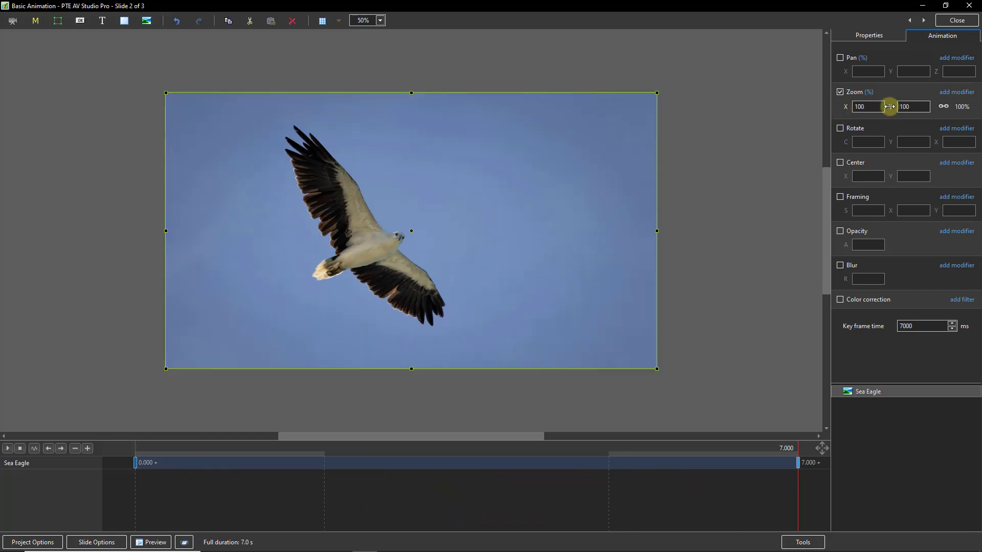
Preview the zoom-out, then enlarge the eagle to 137.773% at the 0.000 keyframe.
left_click(135, 463)
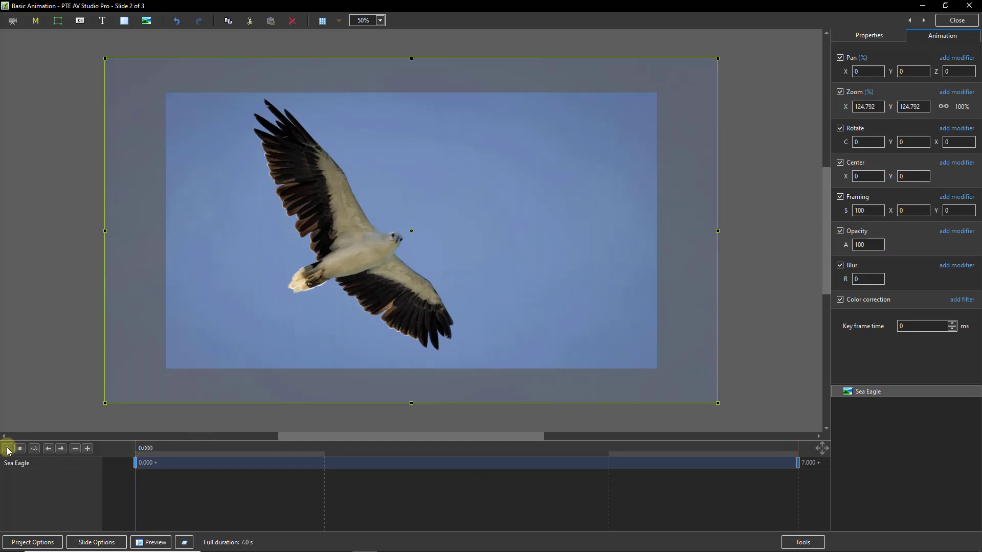
left_click(7, 449)
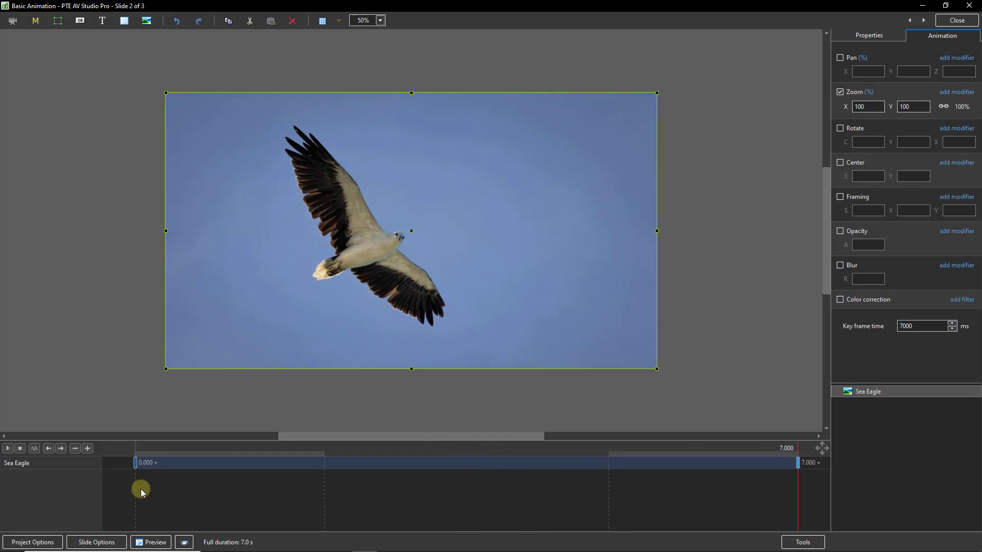
left_click(135, 463)
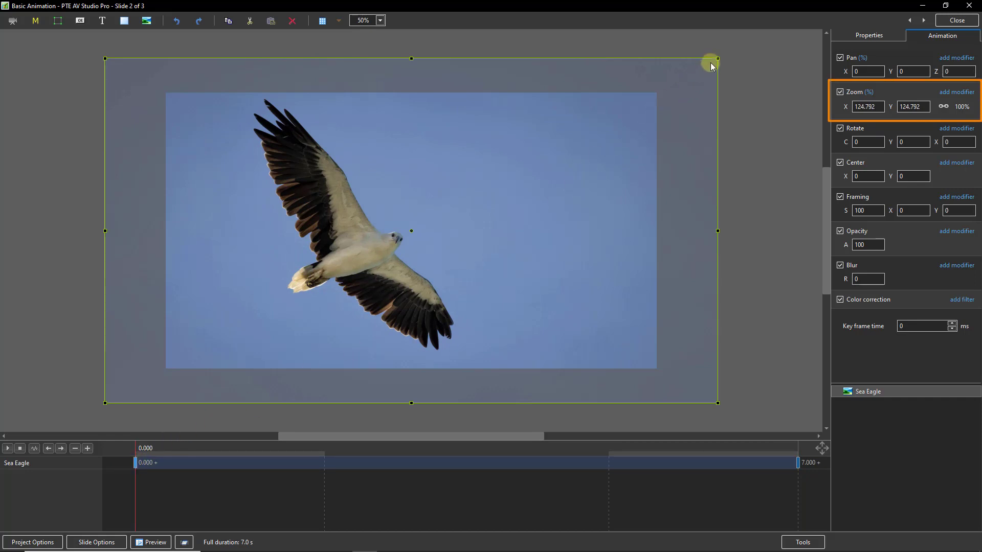
left_click_drag(717, 58, 747, 49)
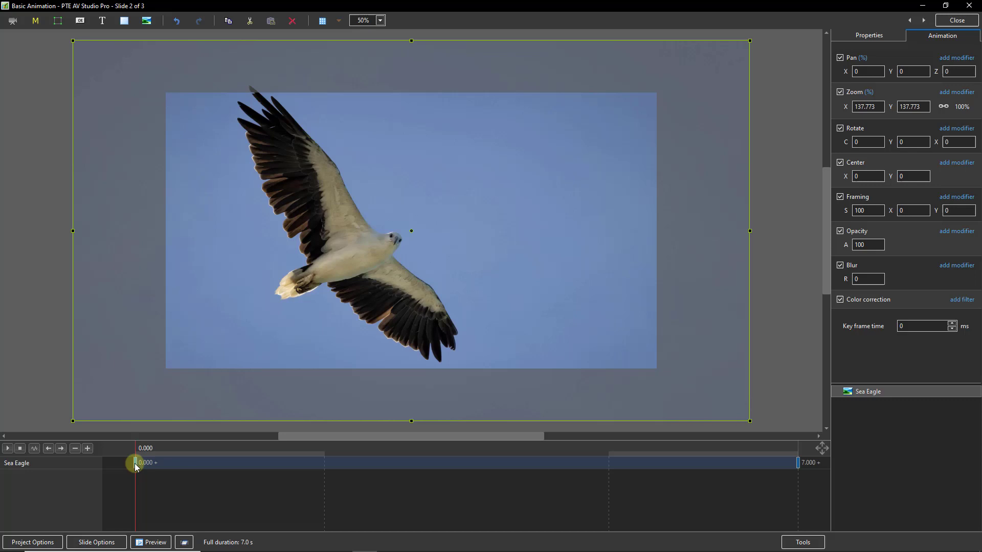
Swap the two keyframes along the timeline, then preview the reversed zoom from the start.
mouse_move(136, 463)
left_mouse_down()
mouse_move(435, 463)
mouse_move(653, 483)
left_mouse_up()
left_click_drag(800, 463, 135, 471)
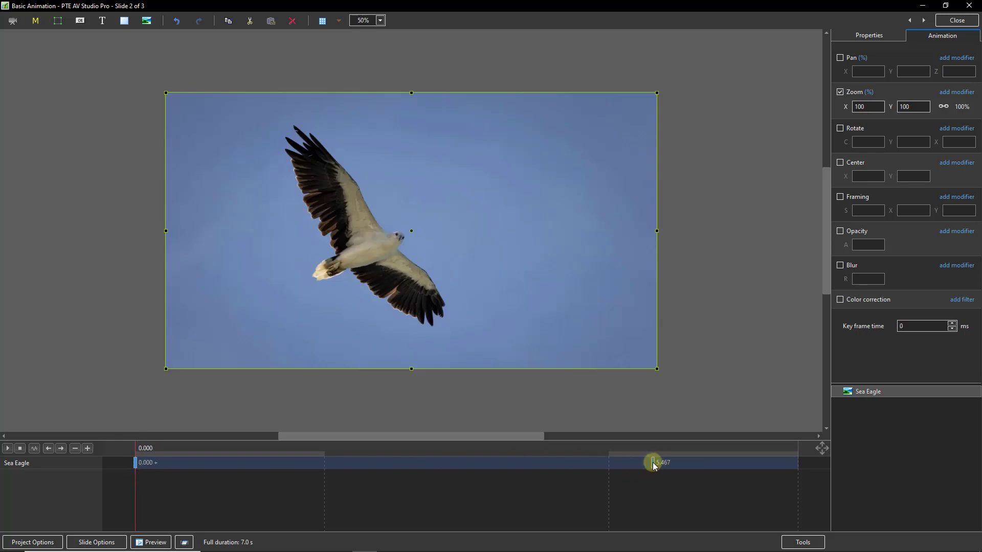
left_click_drag(655, 462, 796, 469)
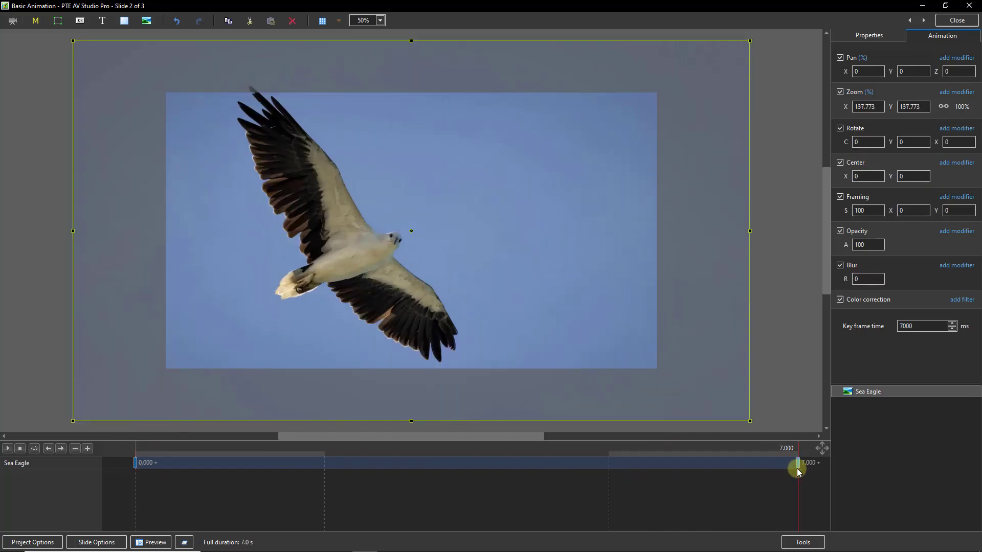
left_click(136, 463)
left_click(8, 449)
Reset the 7.000 keyframe's zoom to 100 and set the 0.000 keyframe's zoom to 125.
double_click(844, 107)
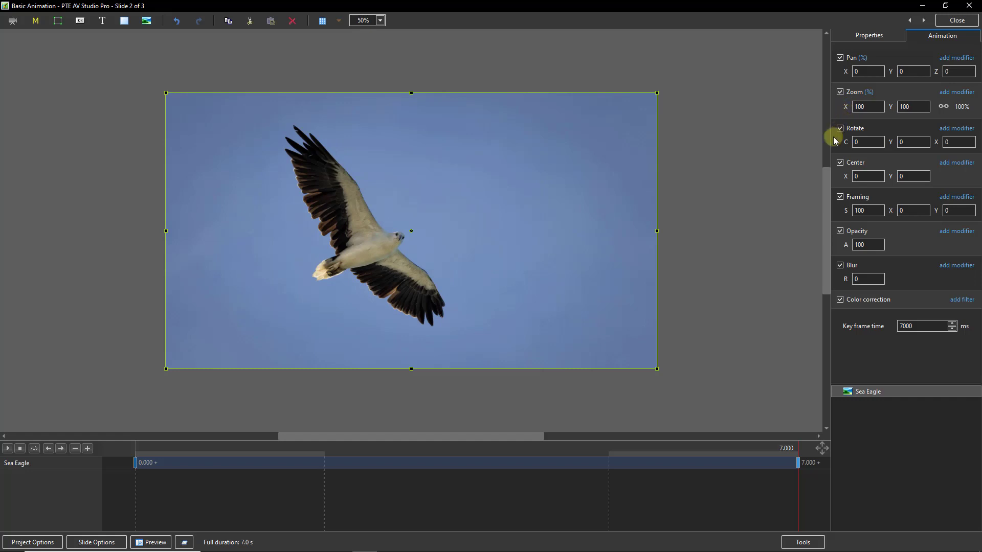
left_click(136, 464)
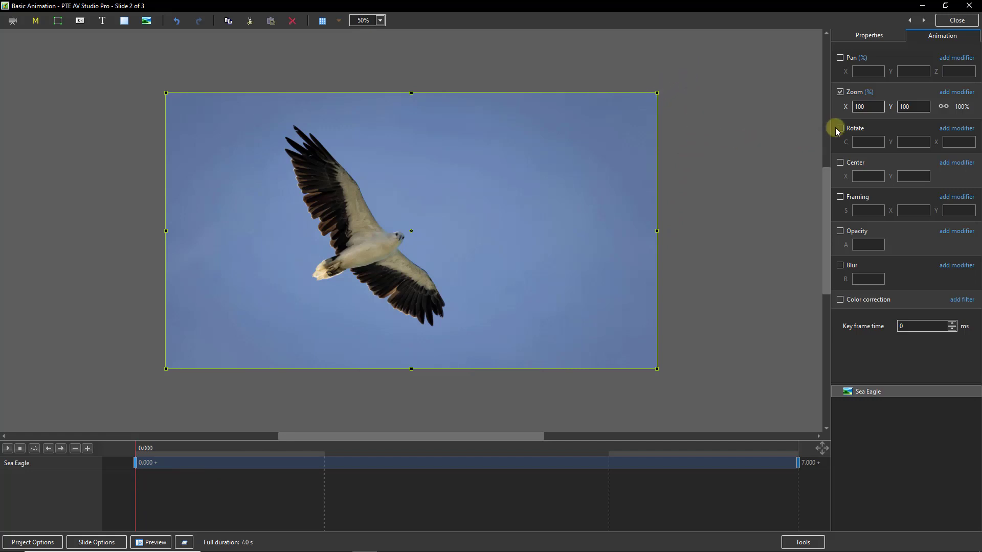
left_click(871, 107)
double_click(861, 106)
type("125")
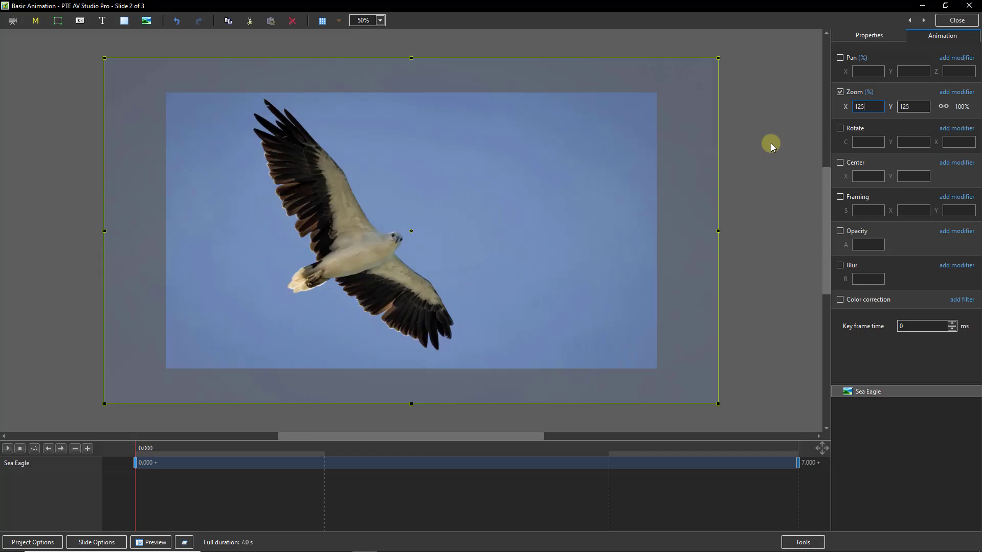
Enable Pan on the 0.000 keyframe and set Pan X to -24.
left_click(841, 58)
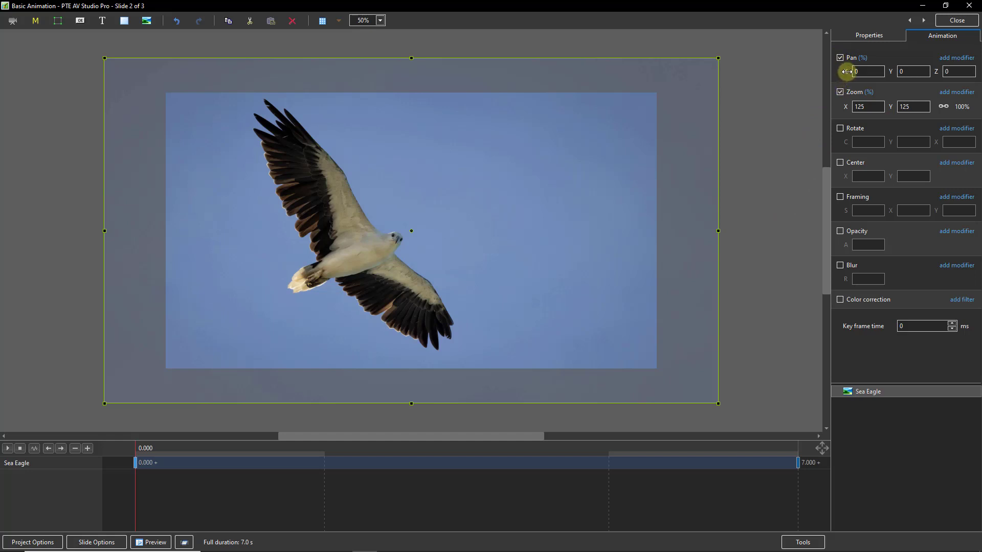
mouse_move(847, 71)
left_mouse_down()
mouse_move(831, 76)
mouse_move(847, 75)
left_mouse_up()
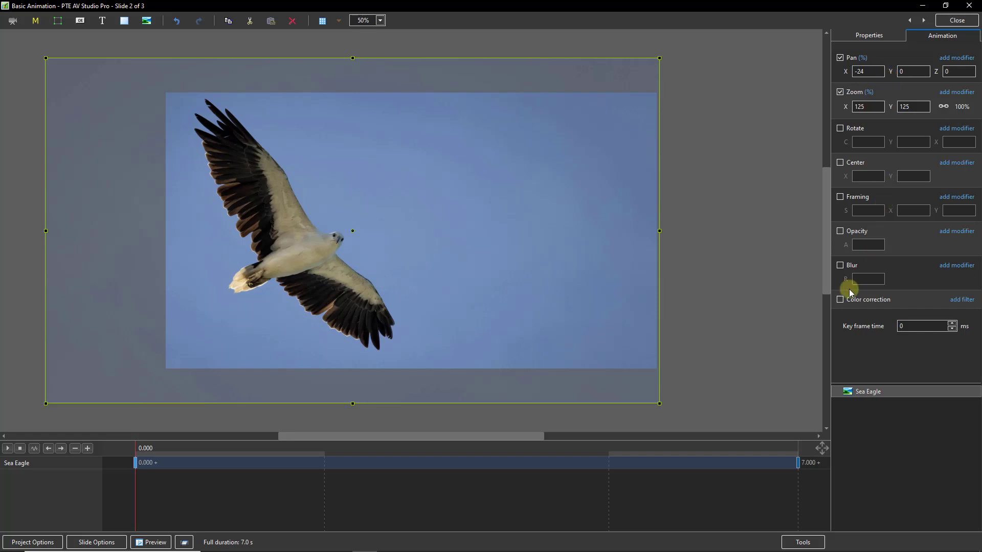
Give the 7.000 keyframe zoom 125 and Pan X 24, then preview the left-to-right pan.
left_click(798, 464)
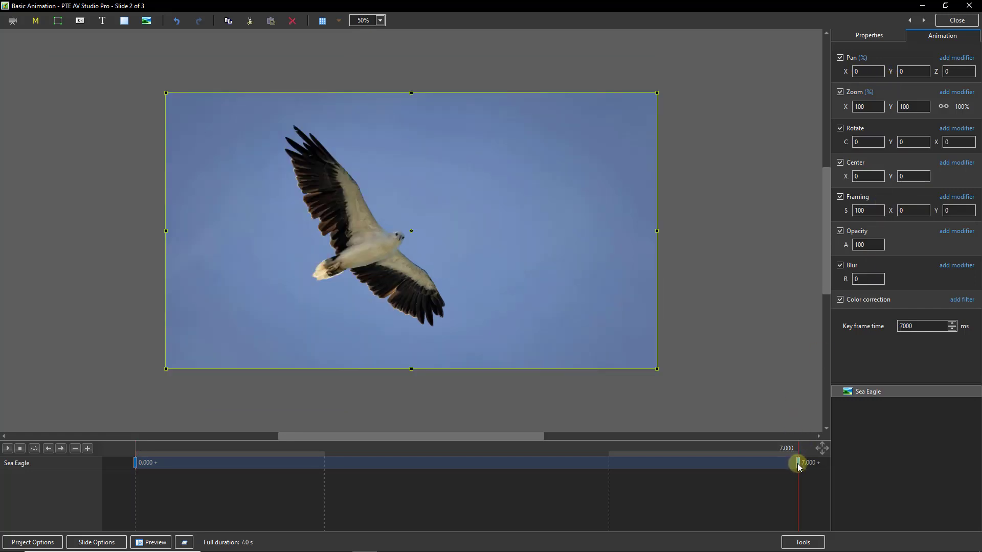
double_click(867, 106)
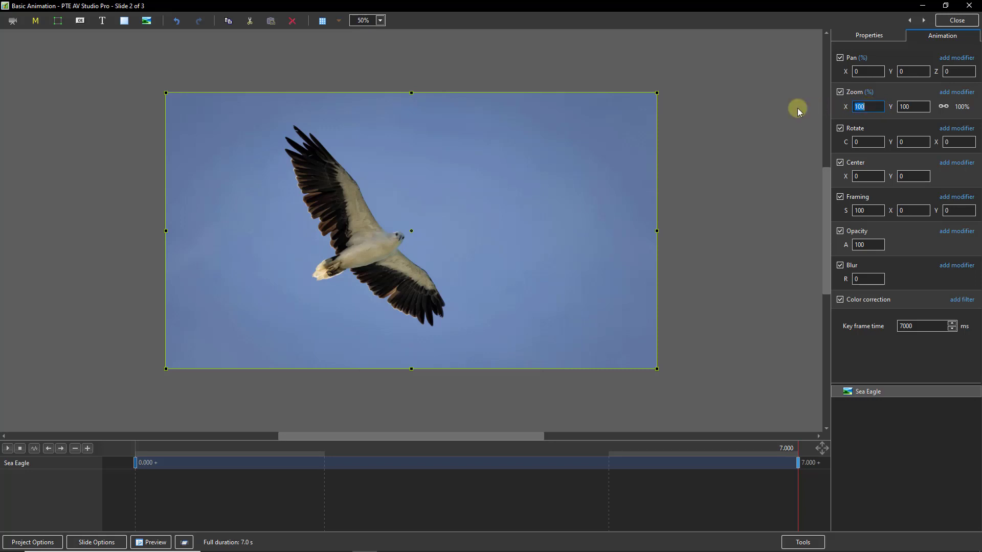
type("12")
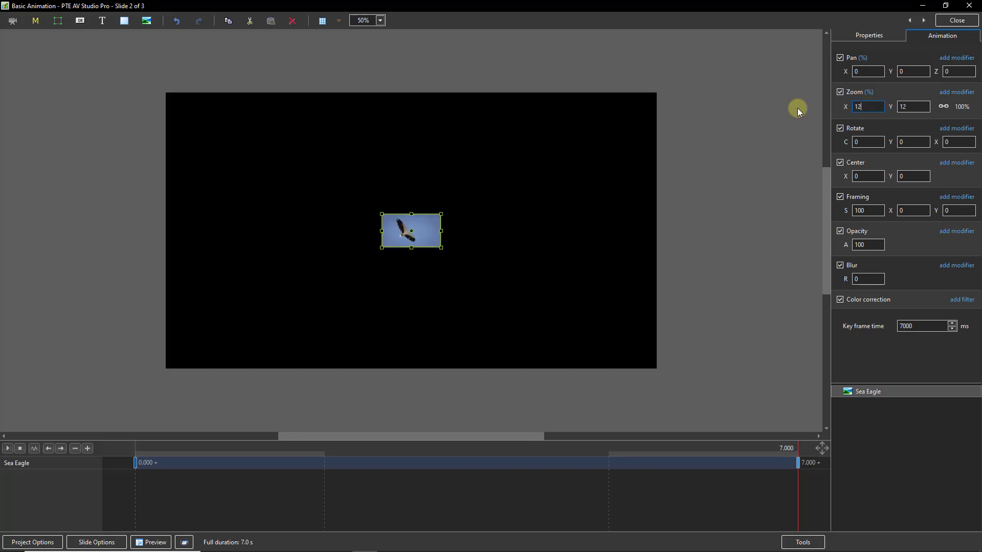
type("5")
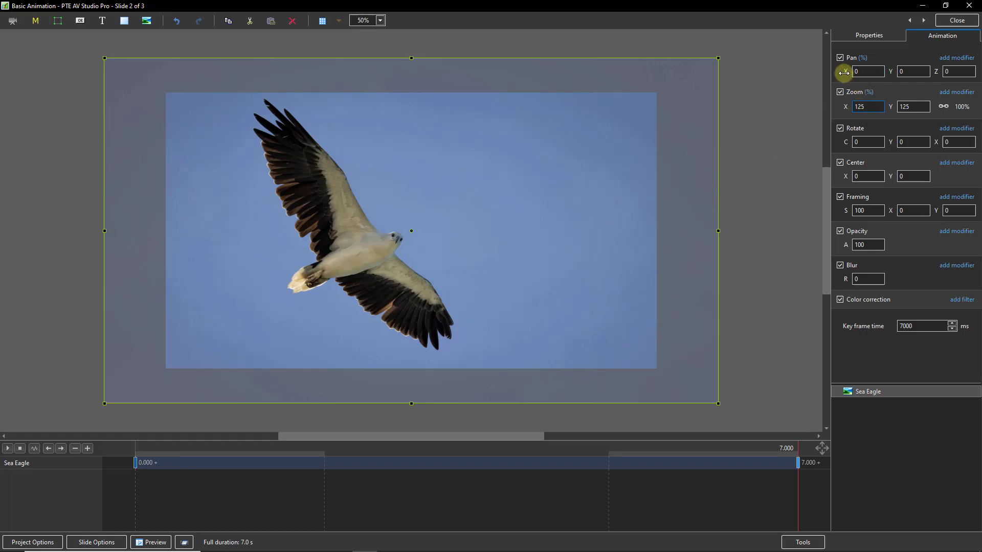
left_click_drag(845, 72, 858, 74)
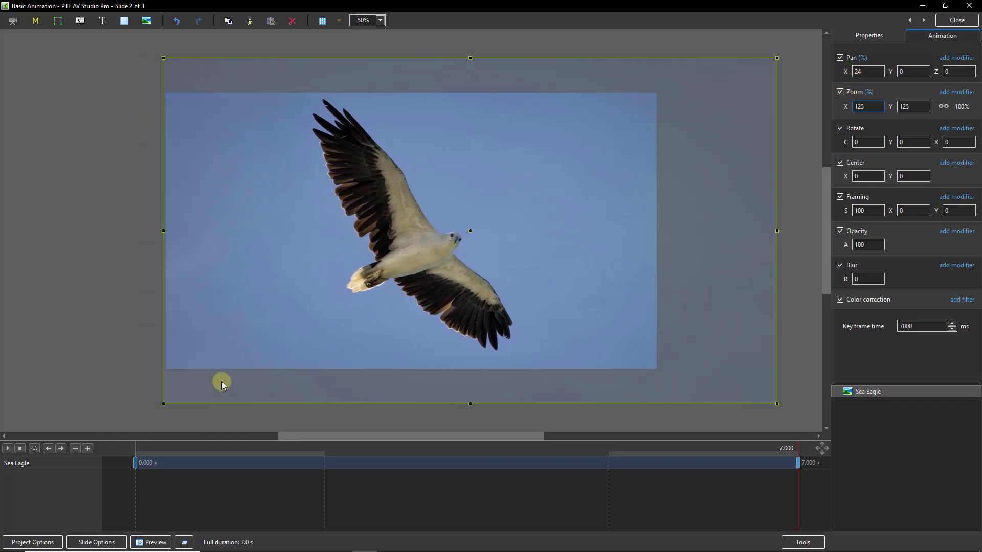
left_click(135, 463)
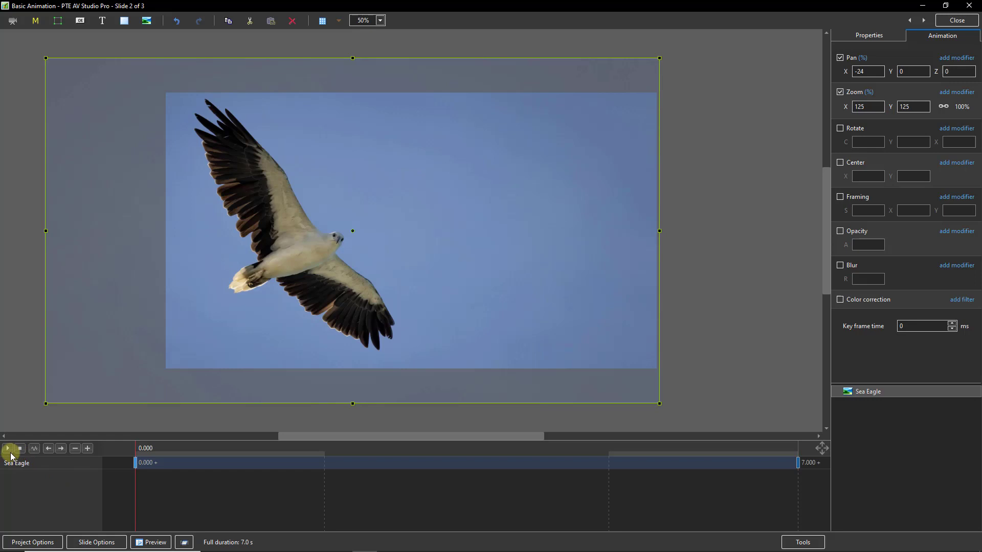
left_click(8, 449)
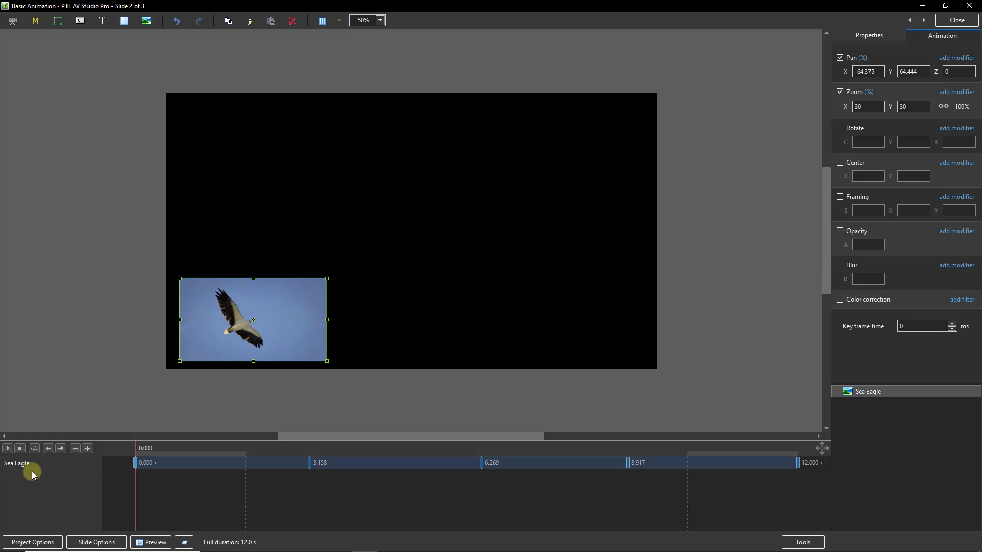
Play the 12-second five-keyframe example with the 30%-zoomed eagle moving between corners.
left_click(8, 449)
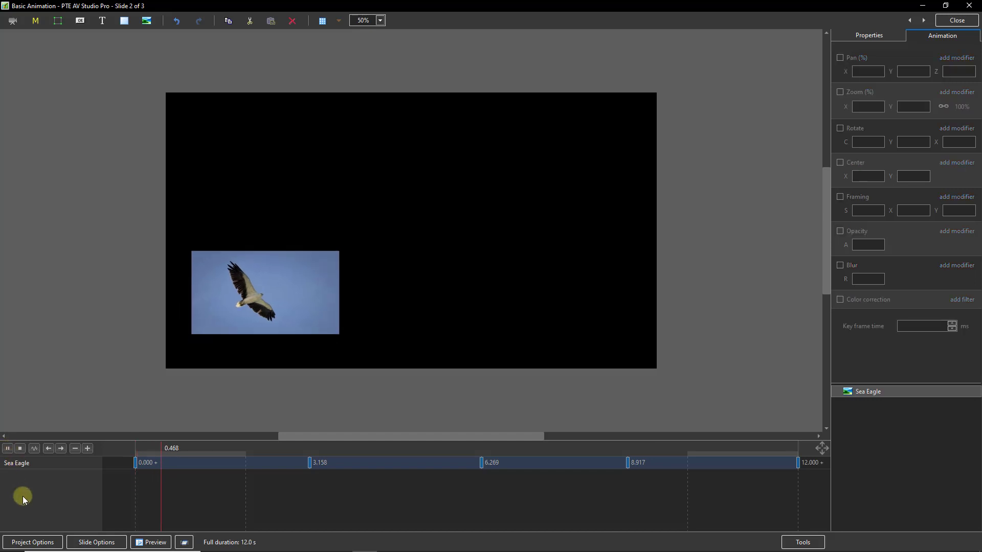